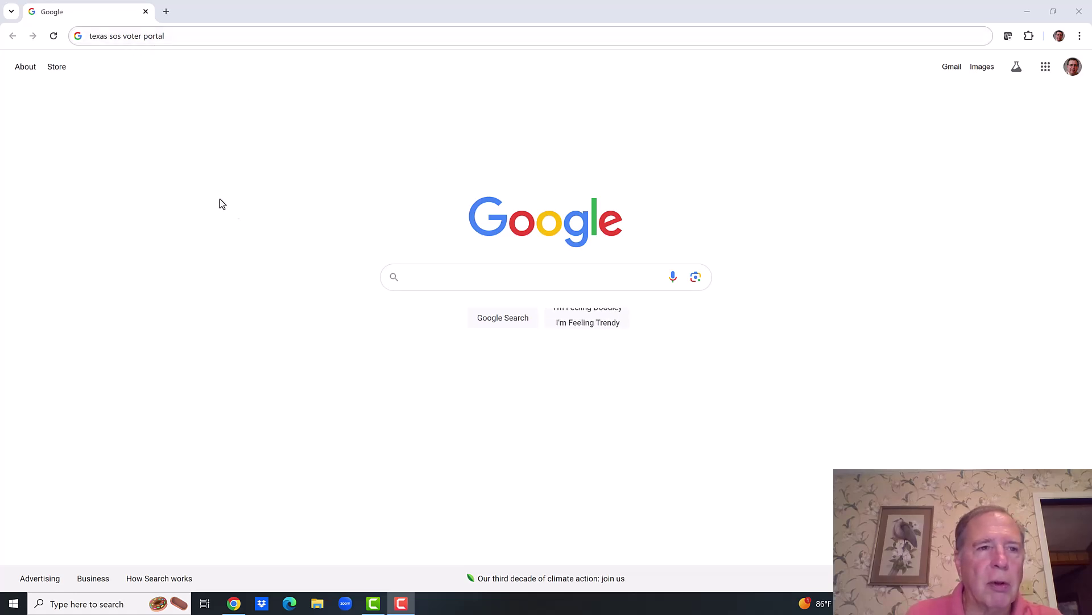
- Search for the Texas SOS voter portal, open My Voter Portal and choose Name, County, Date of Birth as the selection criteria
{"action": "key", "text": "Return"}
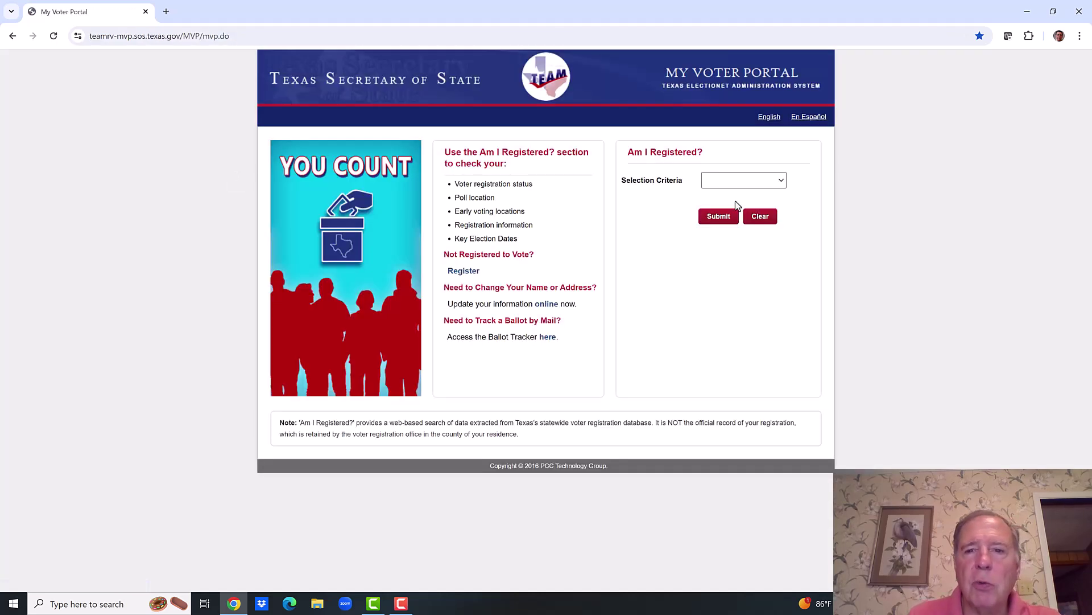
{"action": "left_click", "coordinate": [781, 183]}
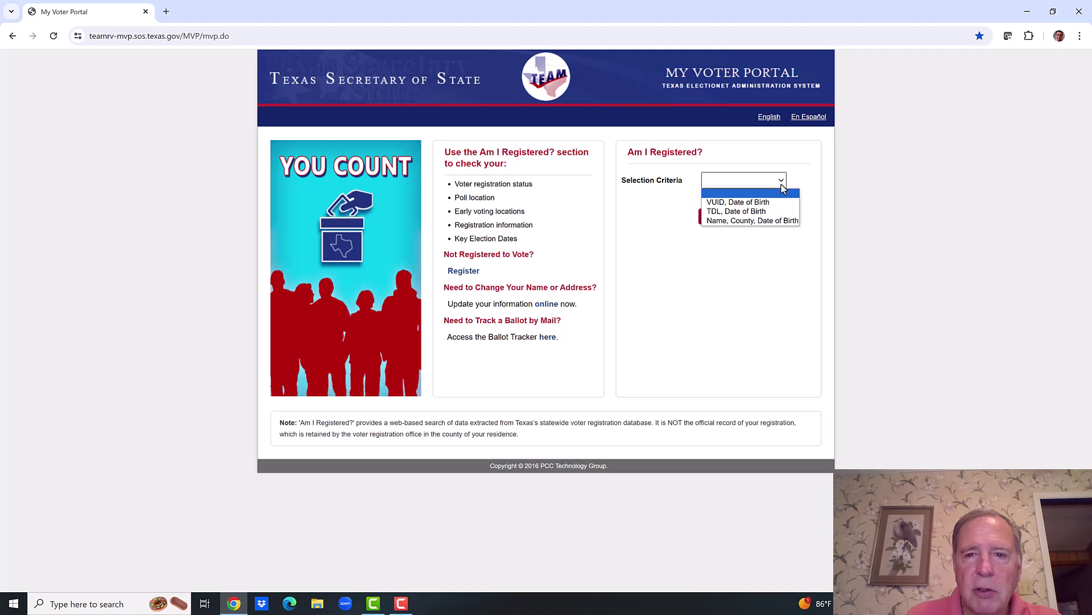
{"action": "left_click", "coordinate": [773, 222]}
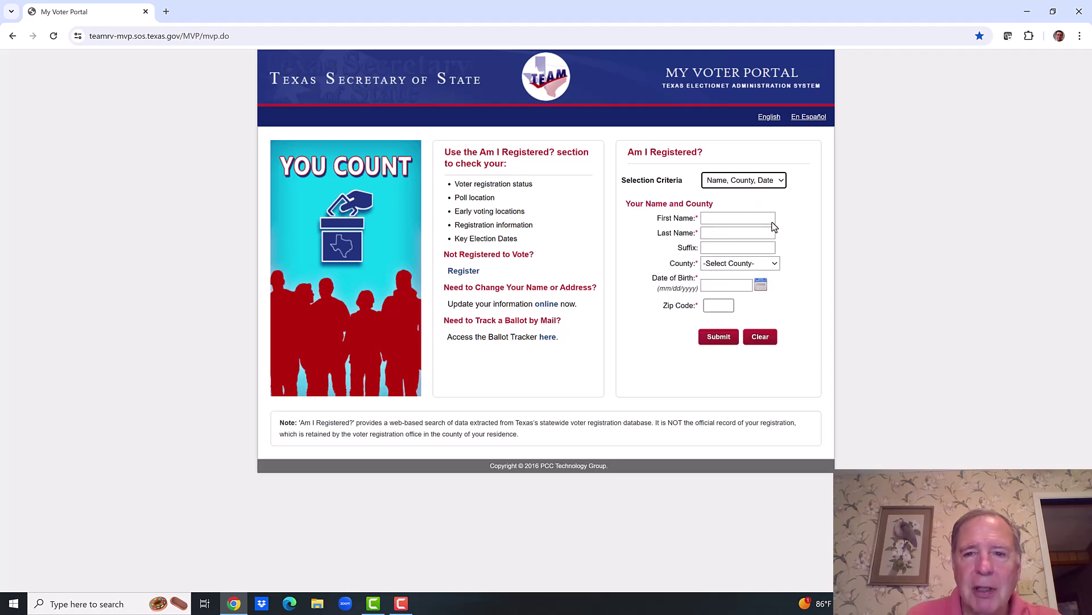
- Fill in the voter's first name, last name and county in the registration lookup, leaving the suffix empty
{"action": "left_click", "coordinate": [732, 221]}
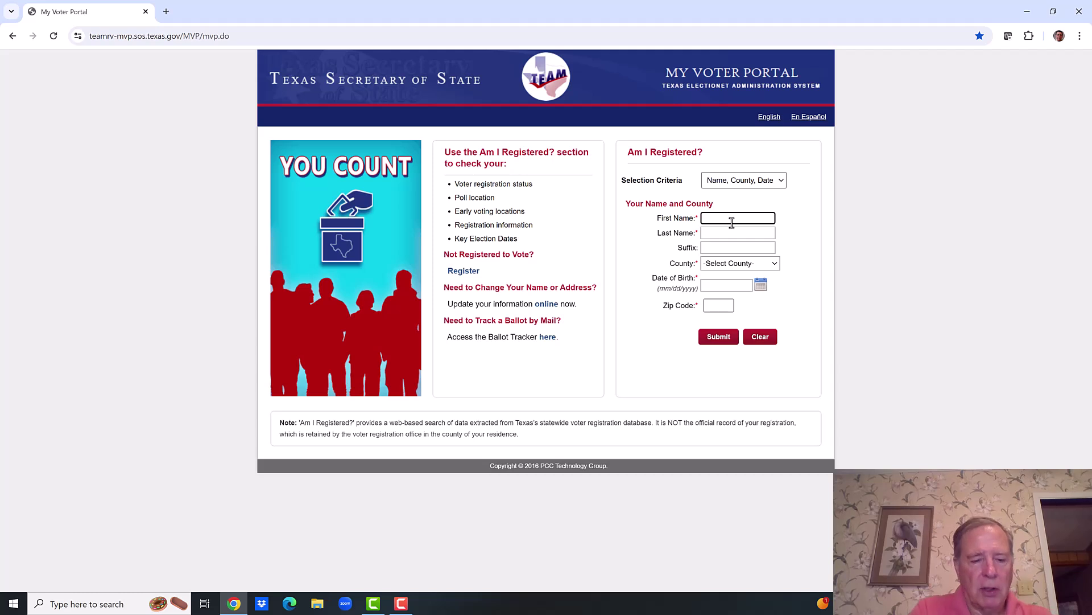
{"action": "type", "text": "......"}
{"action": "key", "text": "Tab"}
{"action": "type", "text": "..."}
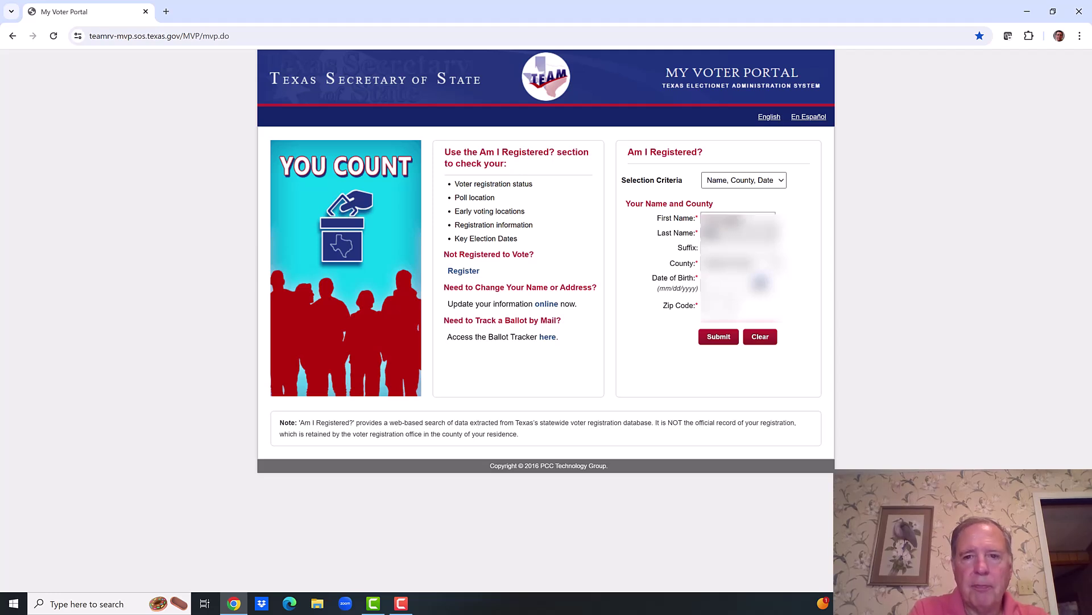
{"action": "key", "text": "Tab"}
{"action": "key", "text": "Tab"}
{"action": "type", "text": "......"}
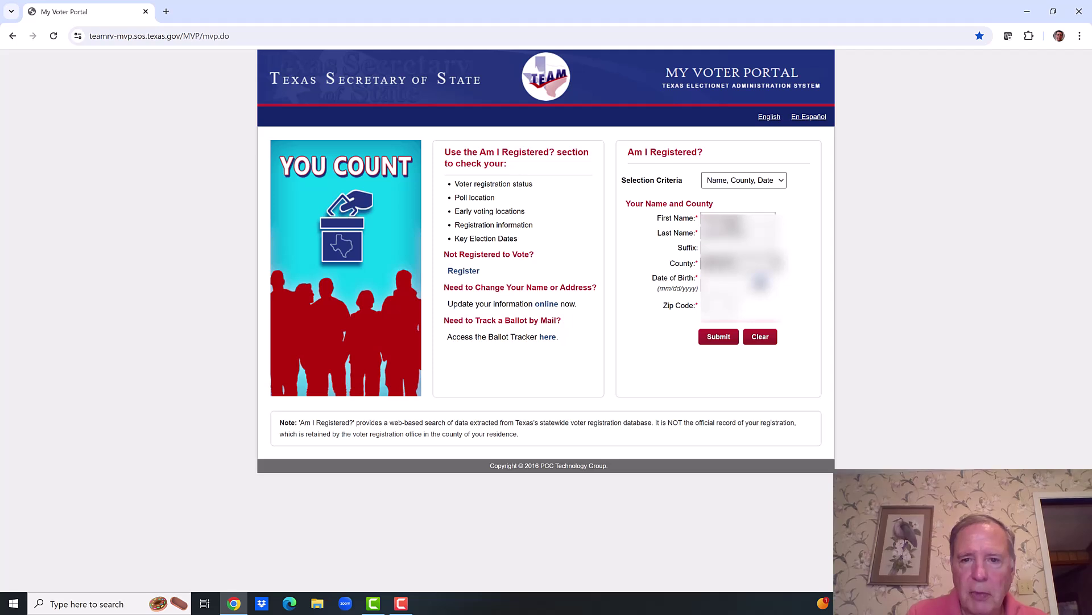
- Enter the voter's date of birth and zip code and submit the registration lookup
{"action": "left_click", "coordinate": [724, 287]}
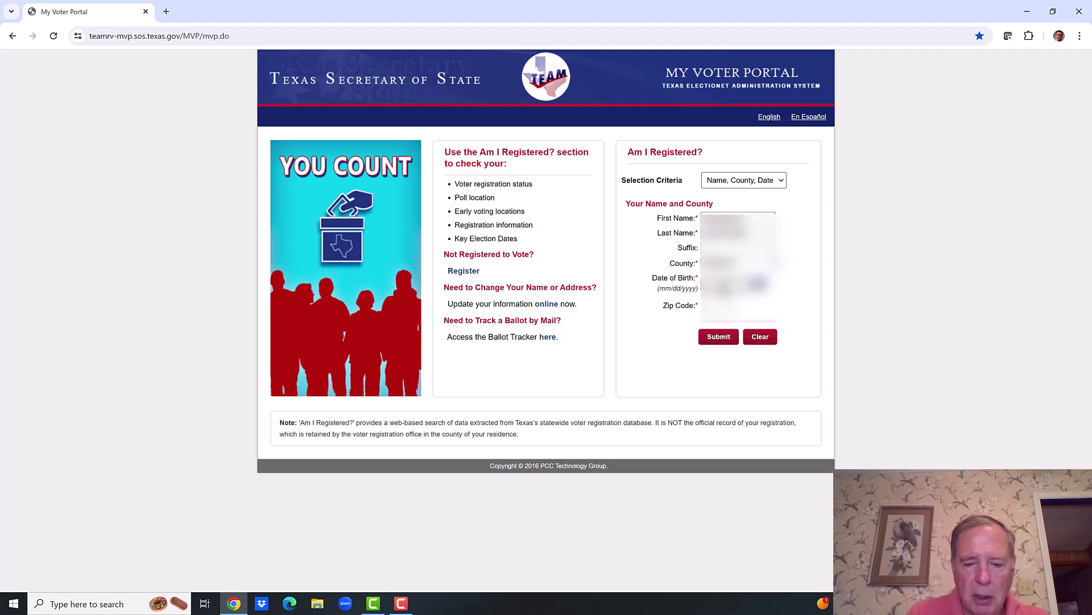
{"action": "type", "text": "..."}
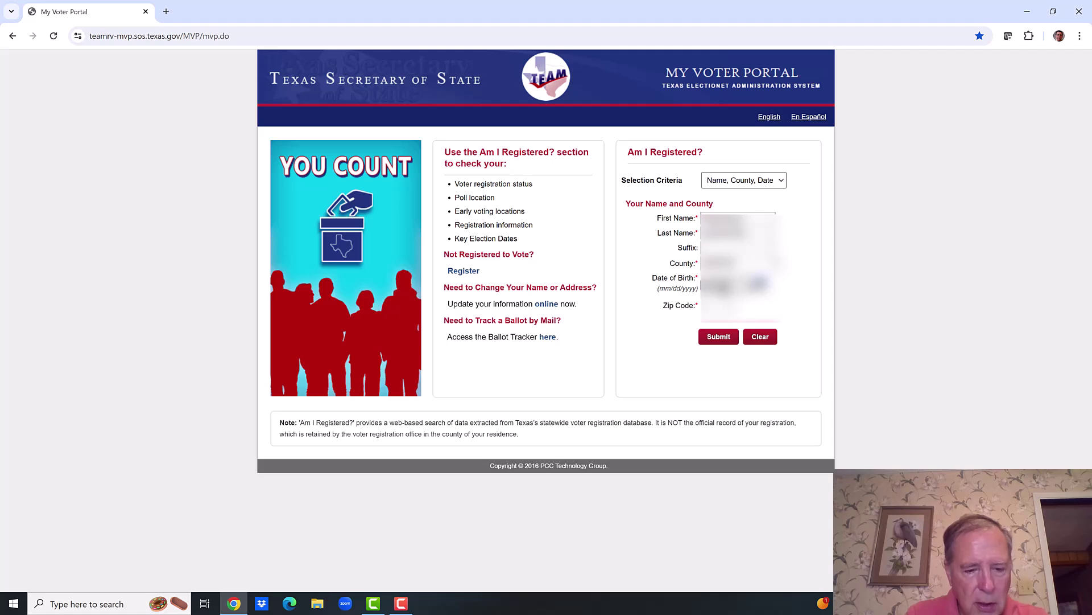
{"action": "left_click", "coordinate": [719, 306]}
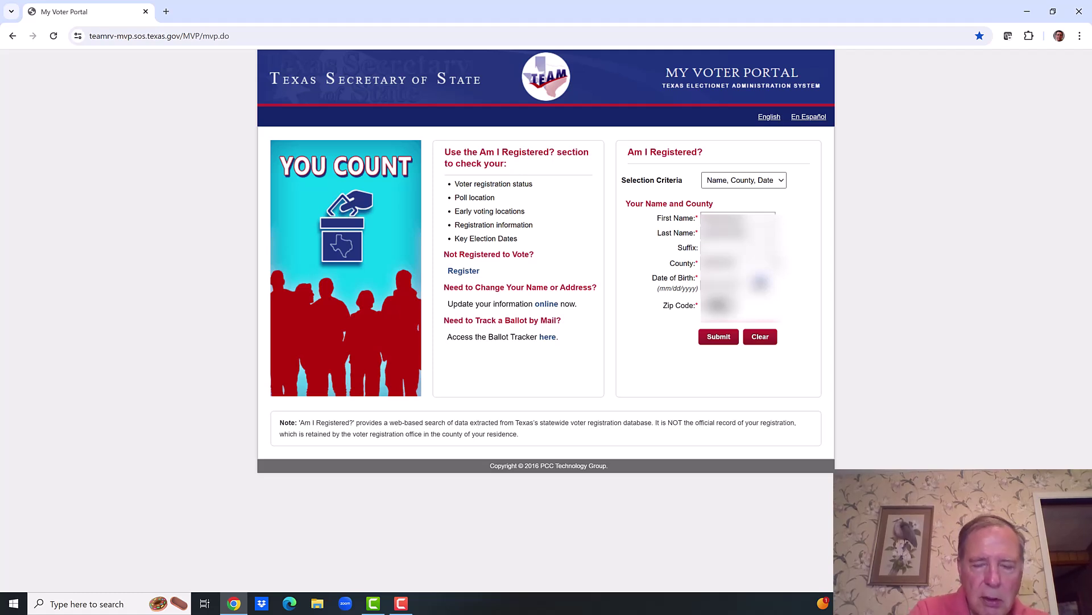
{"action": "left_click", "coordinate": [718, 337]}
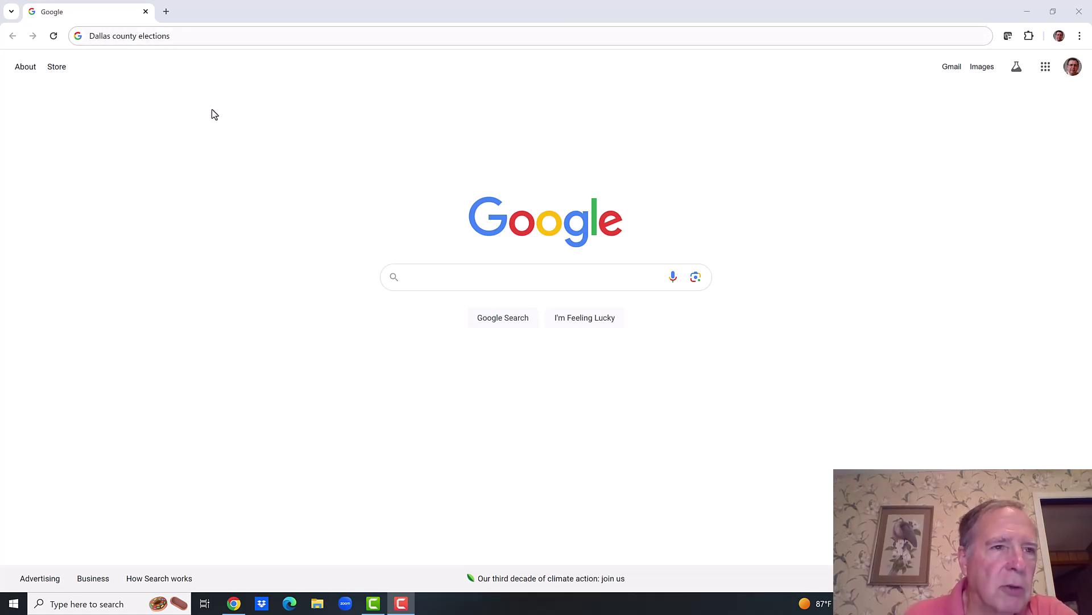
- Search for Dallas county elections, open the Dallas County Elections Department site and go to its Vote By Mail information for voters
{"action": "left_click", "coordinate": [732, 37]}
{"action": "key", "text": "Return"}
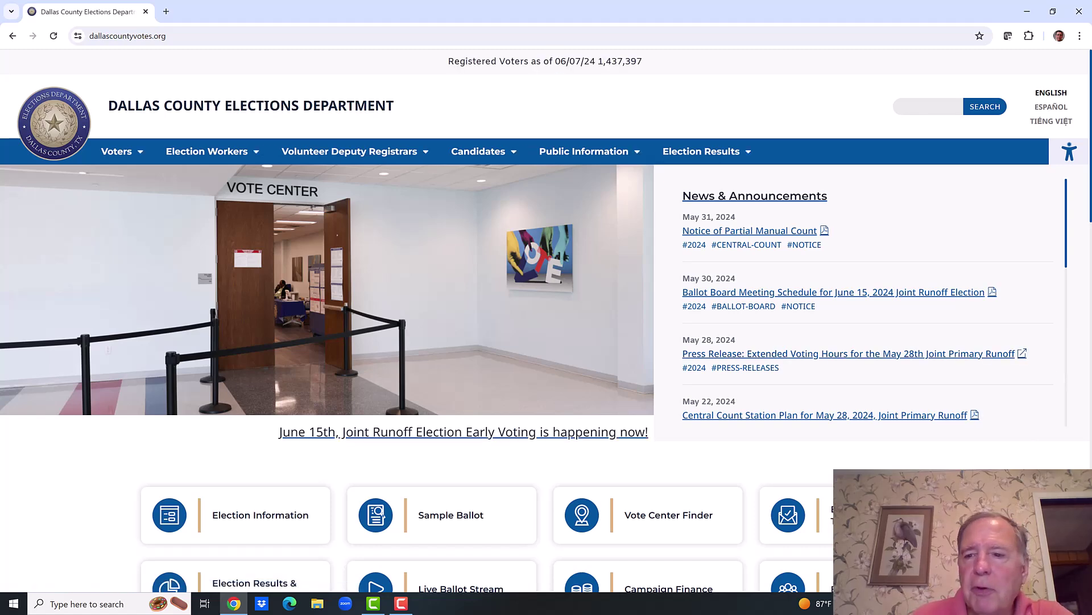
{"action": "scroll", "coordinate": [381, 515], "scroll_direction": "down", "scroll_amount": 2}
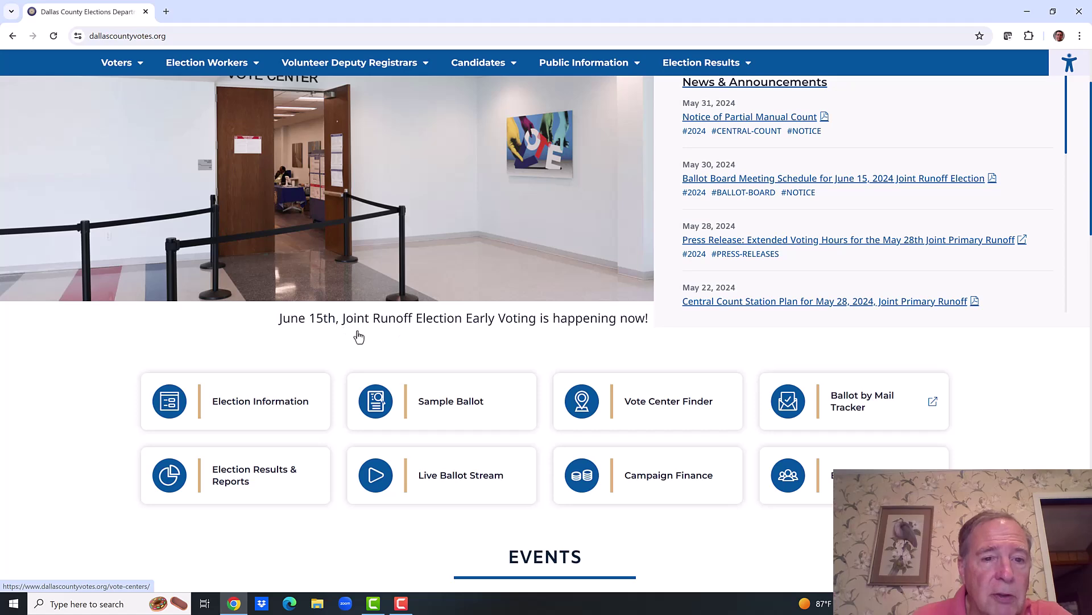
{"action": "scroll", "coordinate": [341, 239], "scroll_direction": "up", "scroll_amount": 1}
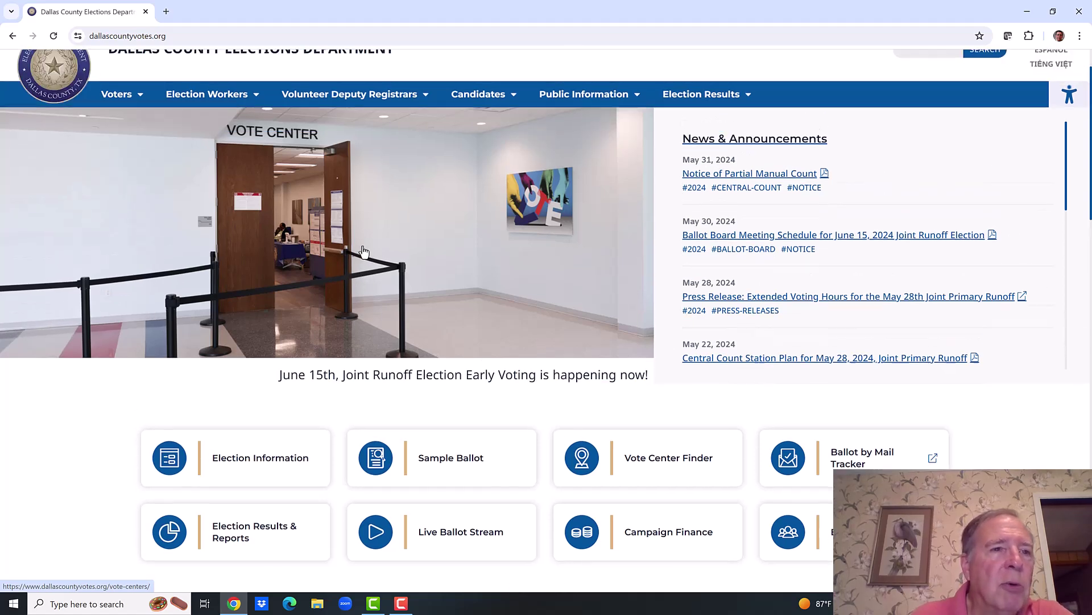
{"action": "scroll", "coordinate": [123, 95], "scroll_direction": "up", "scroll_amount": 1}
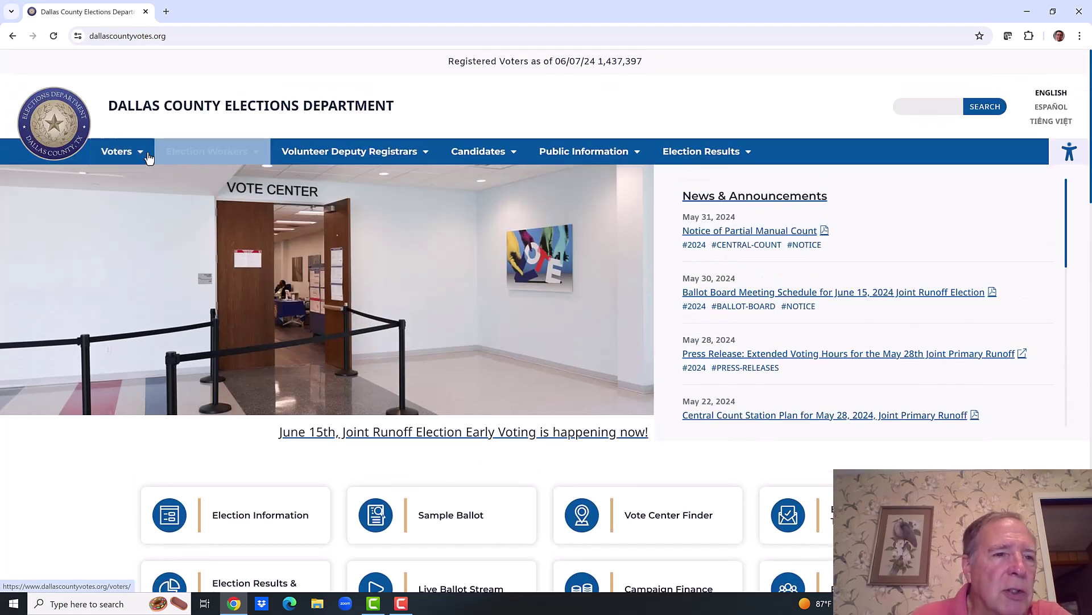
{"action": "mouse_move", "coordinate": [126, 152]}
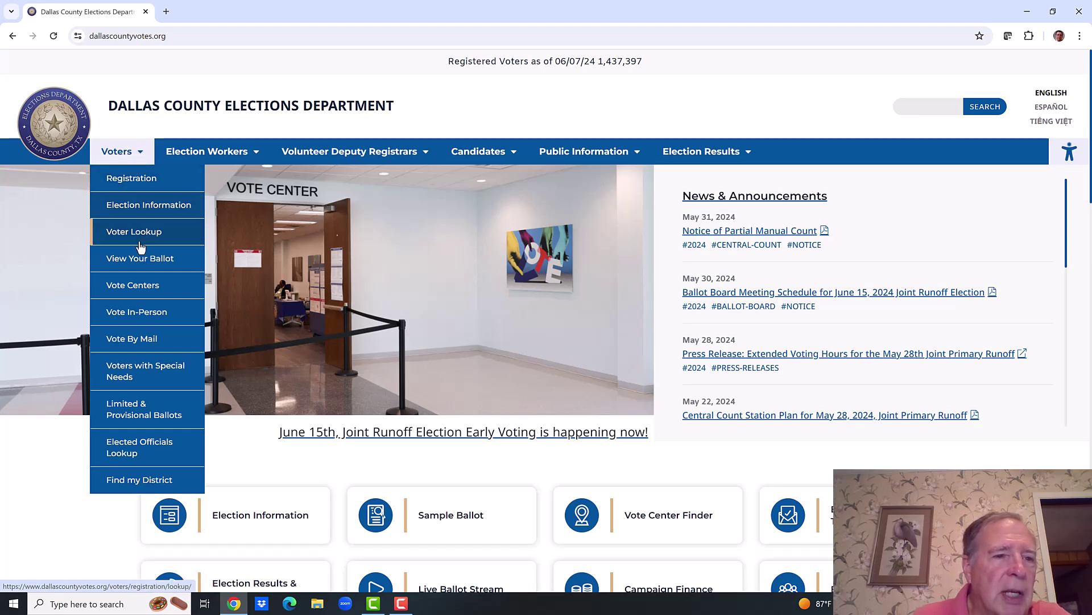
{"action": "left_click", "coordinate": [138, 341]}
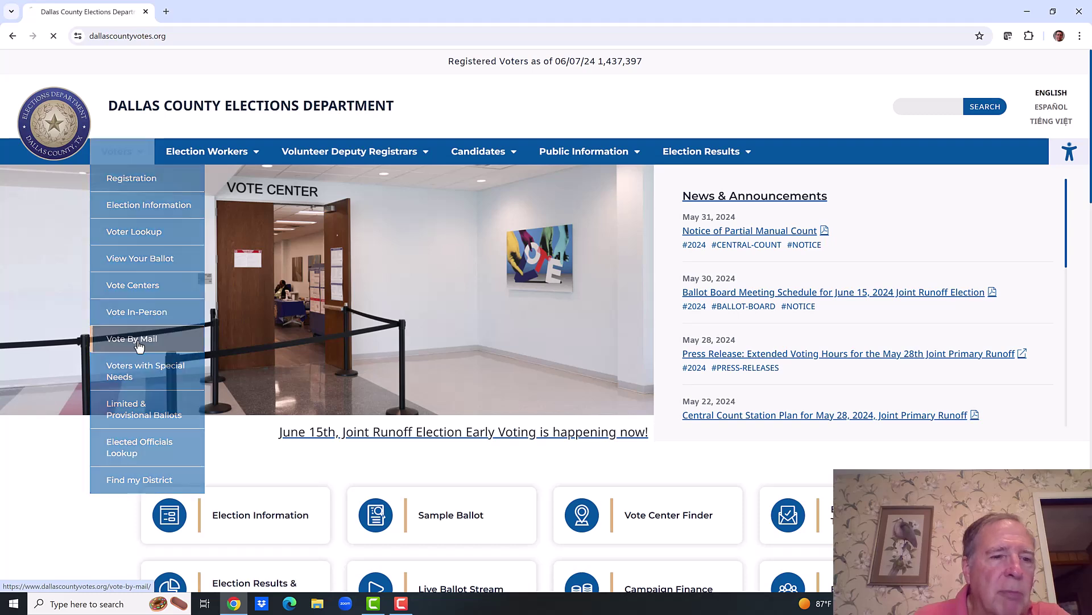
- Expand the Eligibility section on the Apply for a Mail Ballot page and read through the application requirements
{"action": "scroll", "coordinate": [852, 434], "scroll_direction": "down", "scroll_amount": 1}
{"action": "scroll", "coordinate": [852, 433], "scroll_direction": "down", "scroll_amount": 5}
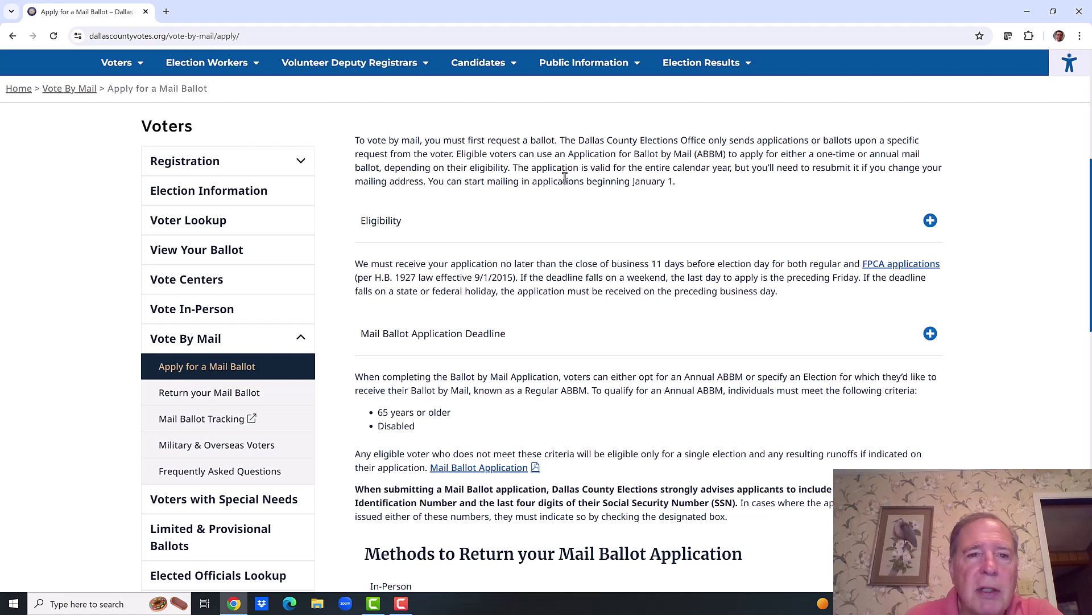
{"action": "left_click", "coordinate": [931, 221]}
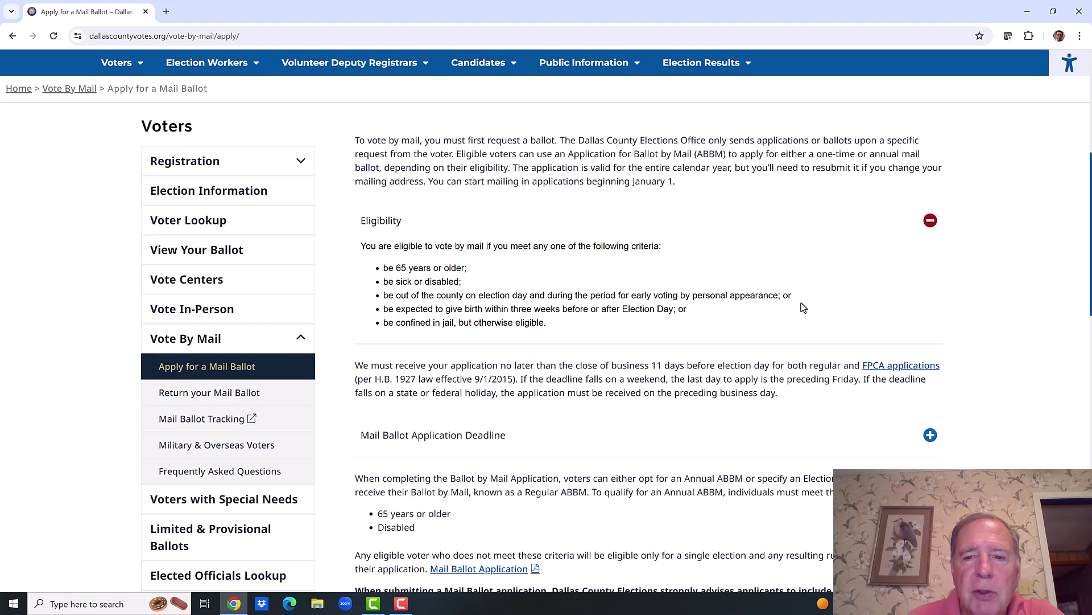
{"action": "scroll", "coordinate": [698, 406], "scroll_direction": "down", "scroll_amount": 1}
{"action": "scroll", "coordinate": [697, 405], "scroll_direction": "down", "scroll_amount": 4}
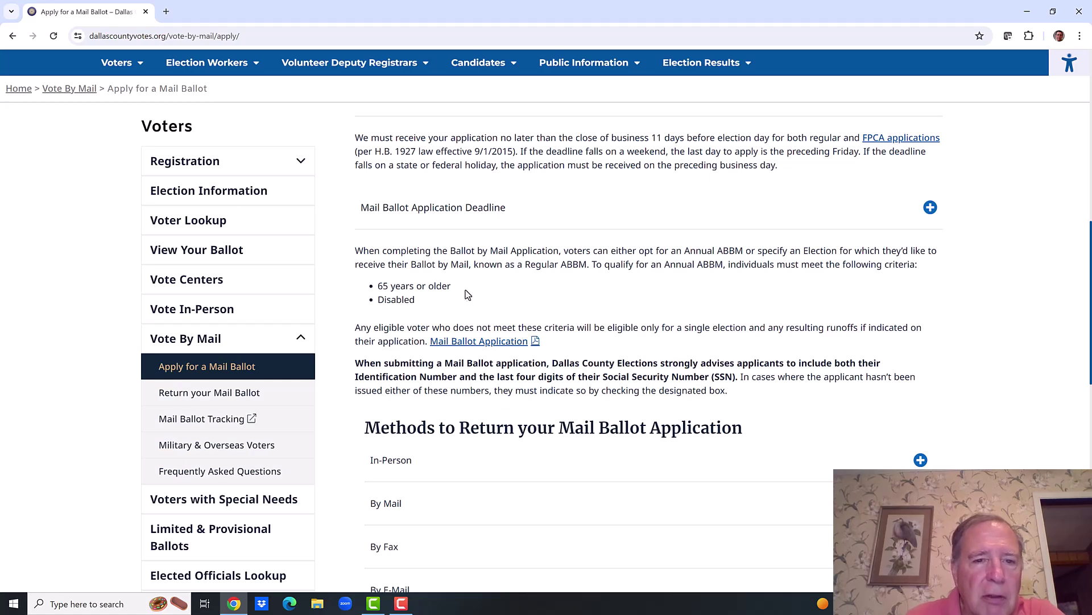
{"action": "scroll", "coordinate": [515, 315], "scroll_direction": "down", "scroll_amount": 1}
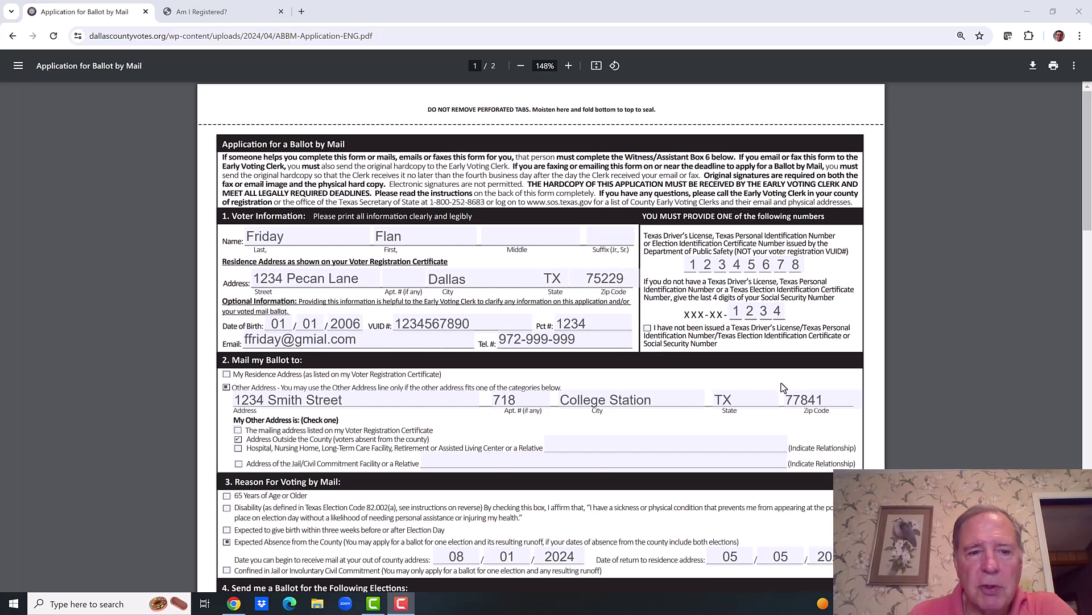
- Enter 06/07/2024 as the signing date in section 5 of the Application for Ballot by Mail
{"action": "scroll", "coordinate": [783, 387], "scroll_direction": "down", "scroll_amount": 3}
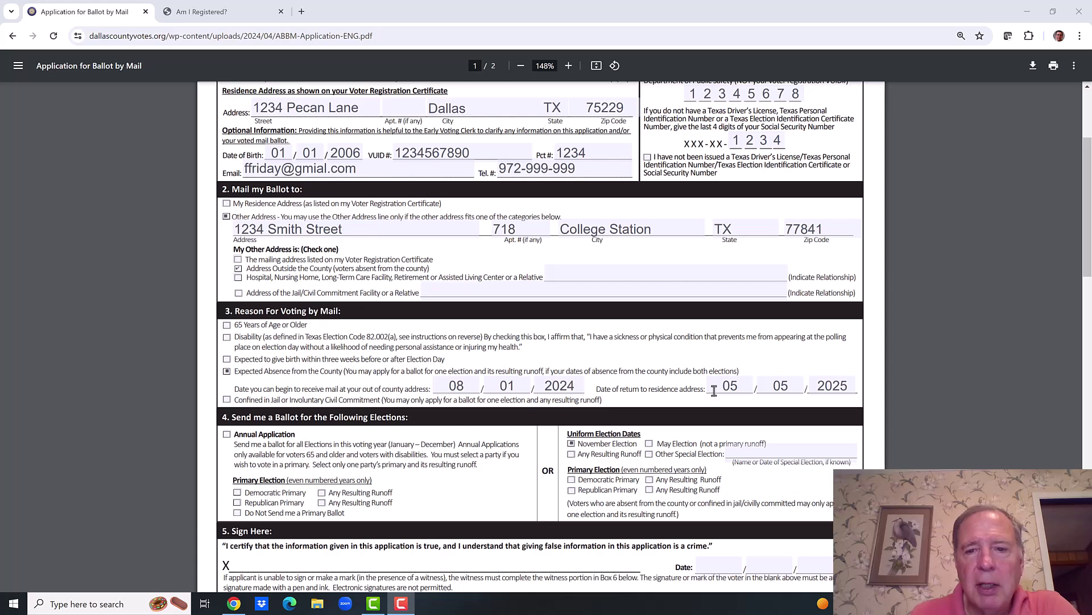
{"action": "scroll", "coordinate": [495, 375], "scroll_direction": "down", "scroll_amount": 3}
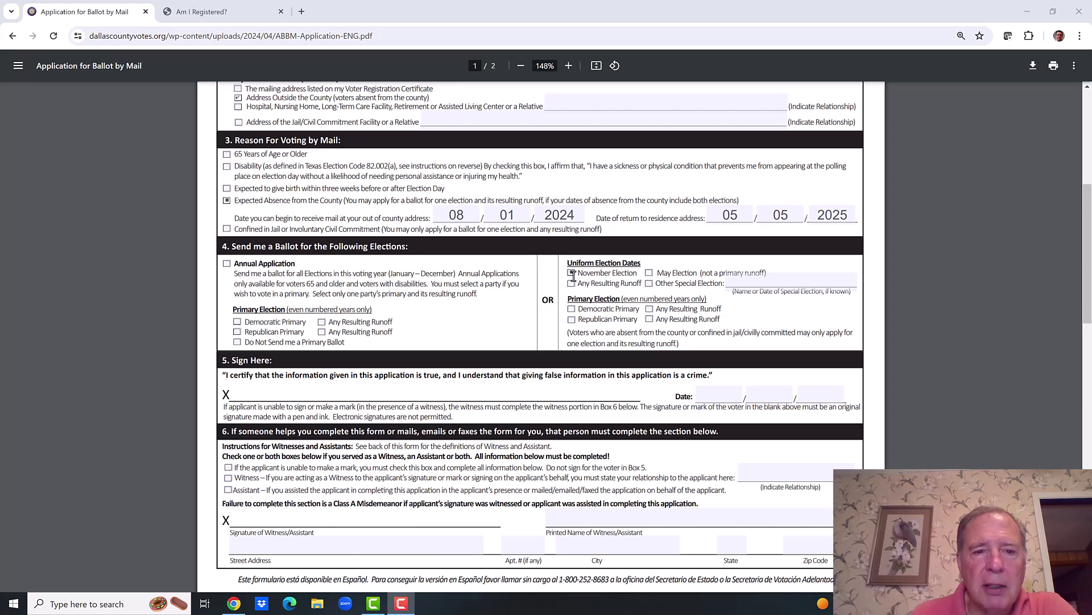
{"action": "scroll", "coordinate": [485, 421], "scroll_direction": "down", "scroll_amount": 2}
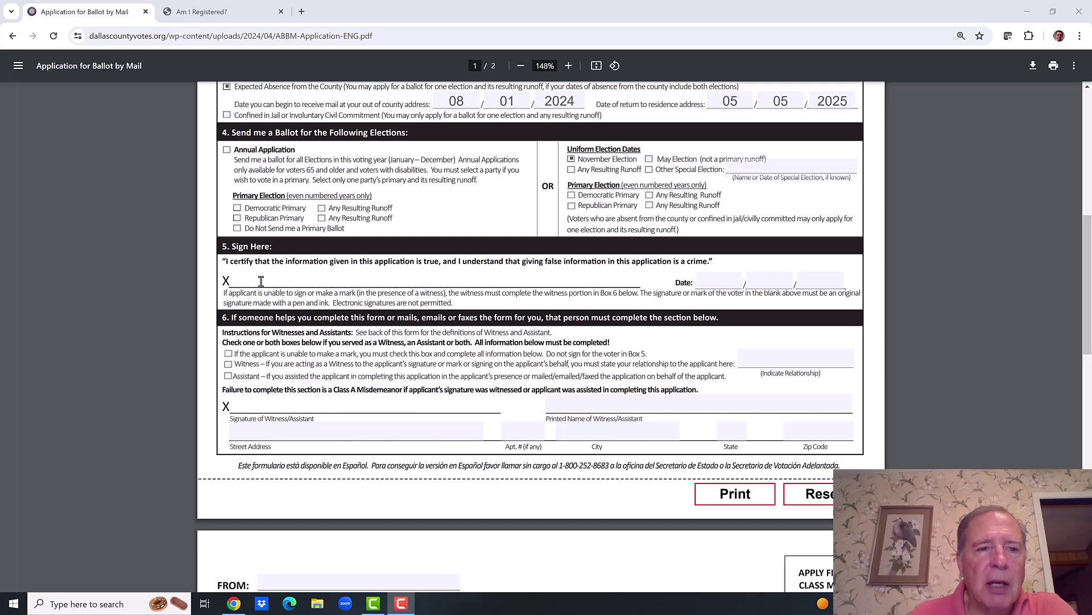
{"action": "left_click", "coordinate": [710, 284]}
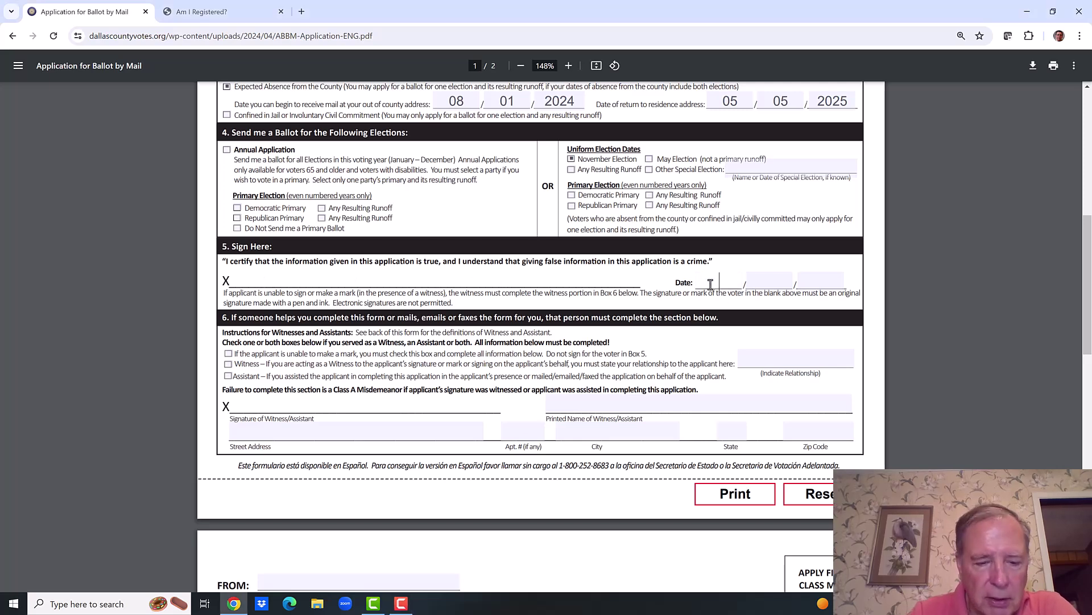
{"action": "type", "text": "06"}
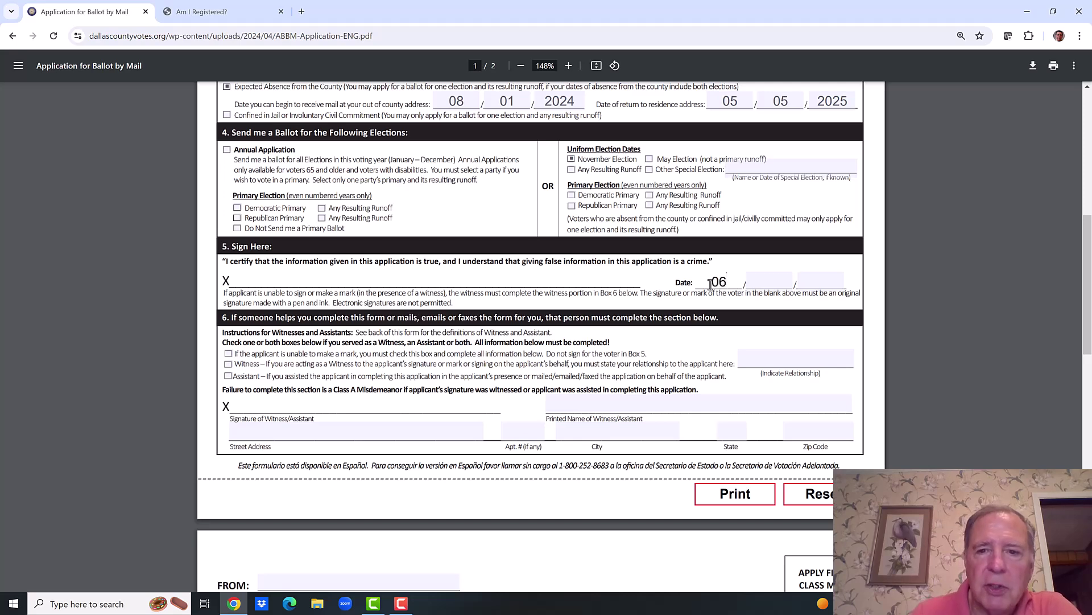
{"action": "left_click", "coordinate": [768, 281]}
{"action": "type", "text": "07"}
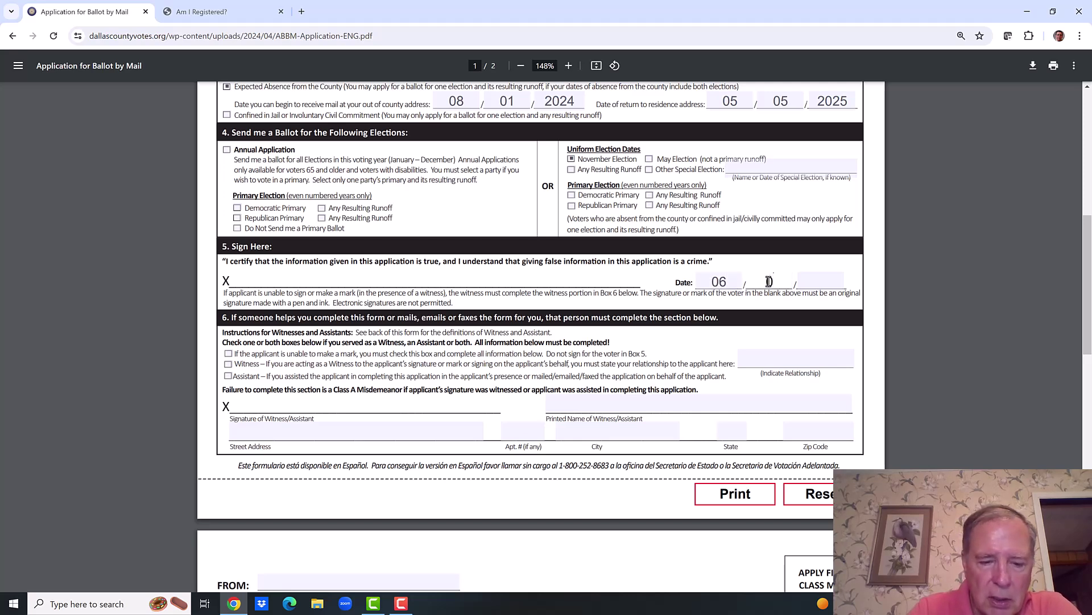
{"action": "left_click", "coordinate": [813, 280]}
{"action": "type", "text": "202"}
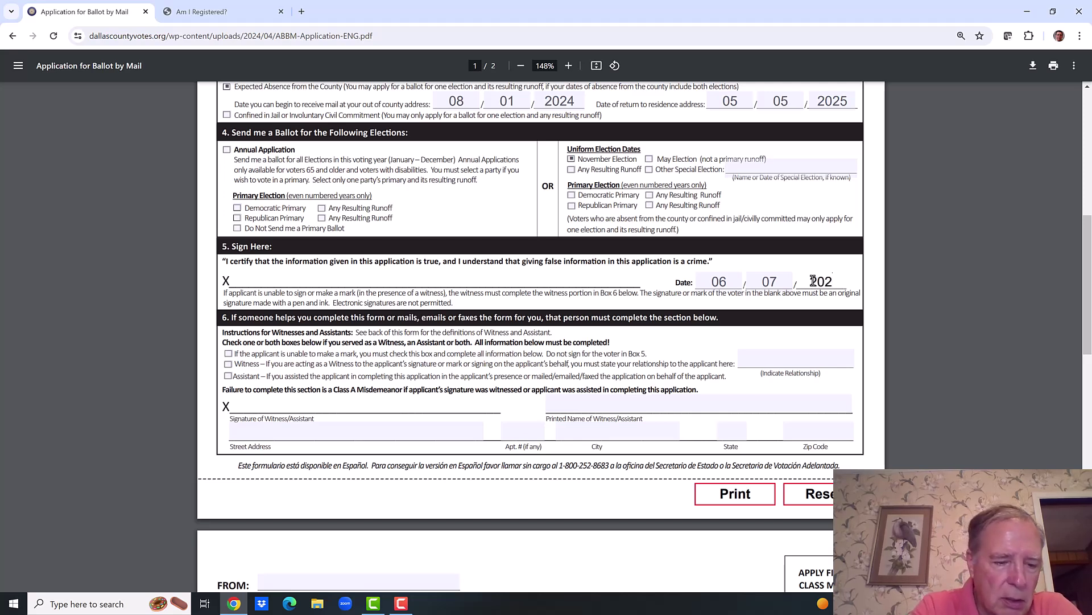
{"action": "type", "text": "4"}
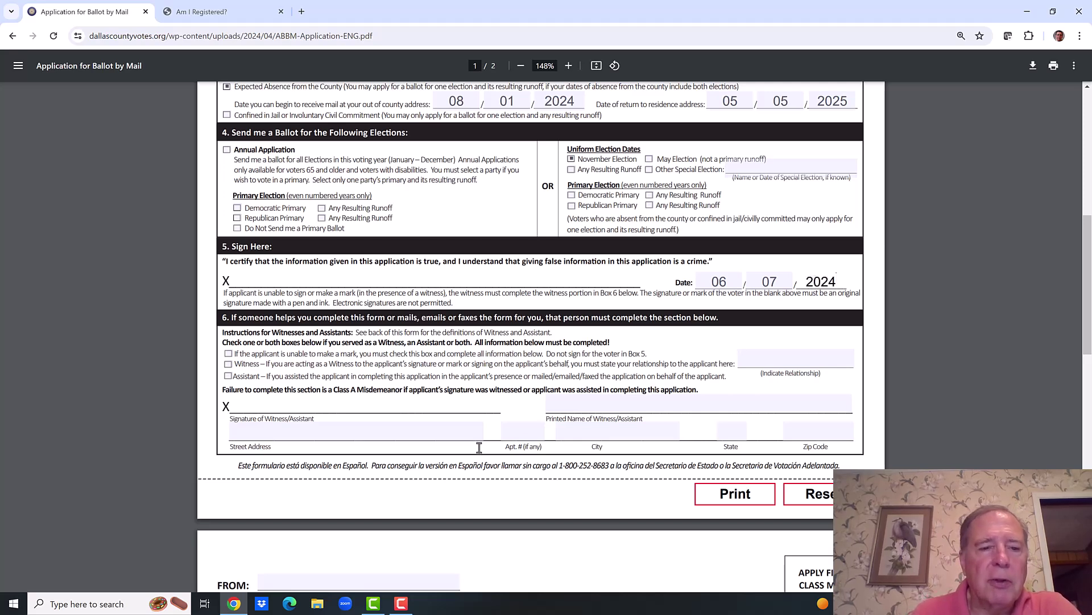
- Review the mailing panel on page 2 of the ballot application and recheck the completed sections on page 1
{"action": "scroll", "coordinate": [658, 447], "scroll_direction": "down", "scroll_amount": 8}
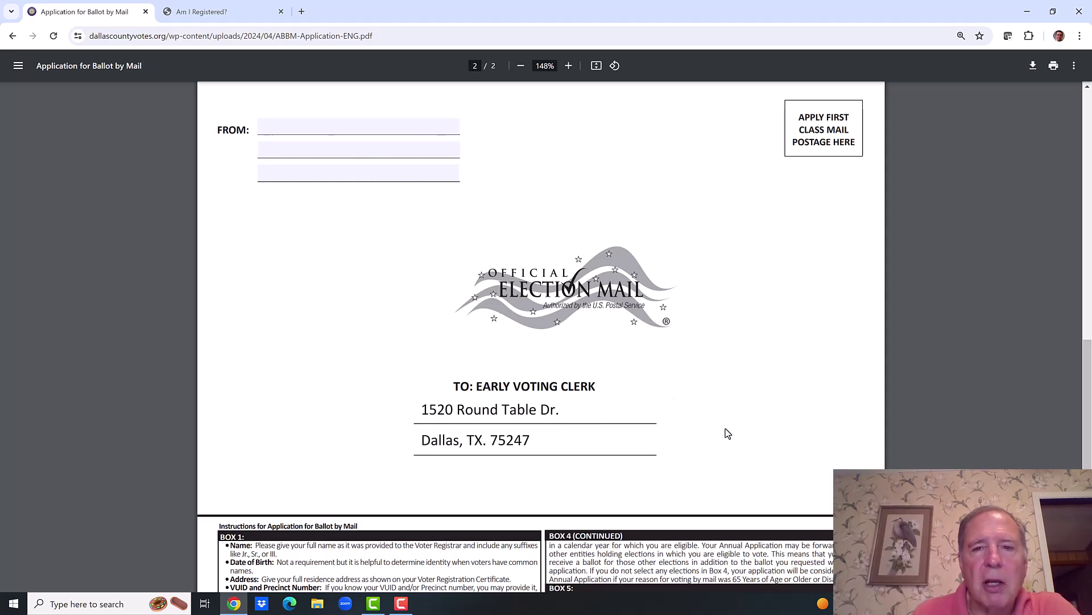
{"action": "scroll", "coordinate": [728, 429], "scroll_direction": "up", "scroll_amount": 5}
{"action": "scroll", "coordinate": [726, 426], "scroll_direction": "up", "scroll_amount": 4}
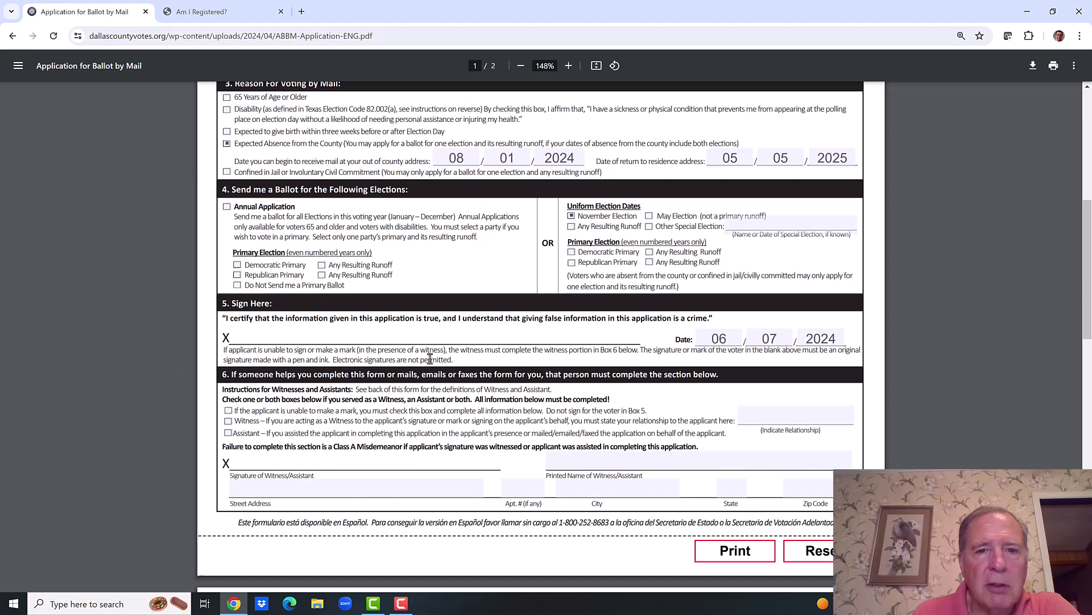
{"action": "scroll", "coordinate": [516, 353], "scroll_direction": "up", "scroll_amount": 6}
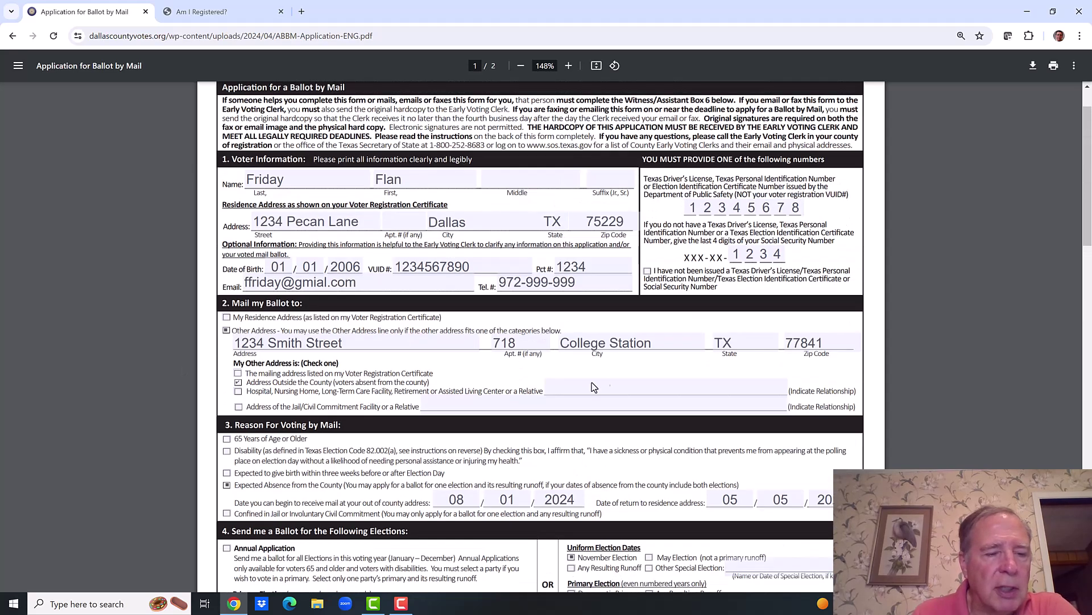